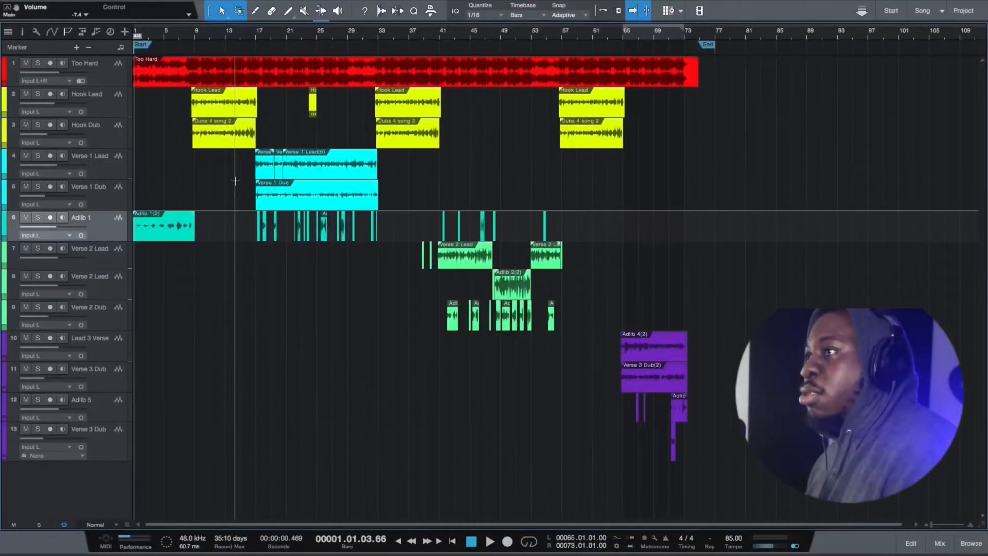
# Examine the layout of the hook, verse and adlib tracks in the arrangement, starting with Hook Lead.
pyautogui.click(174, 108)
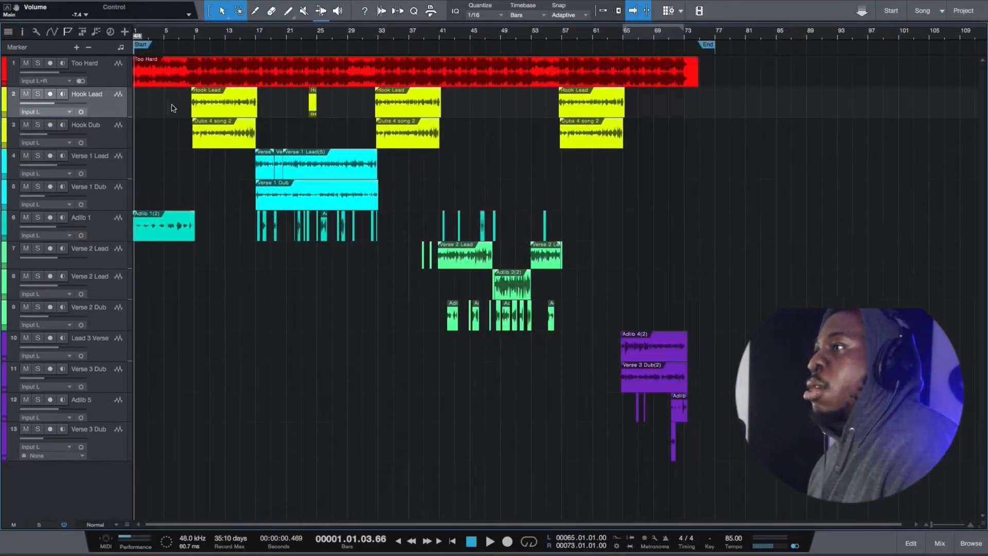
pyautogui.moveTo(173, 108); pyautogui.dragTo(672, 149)
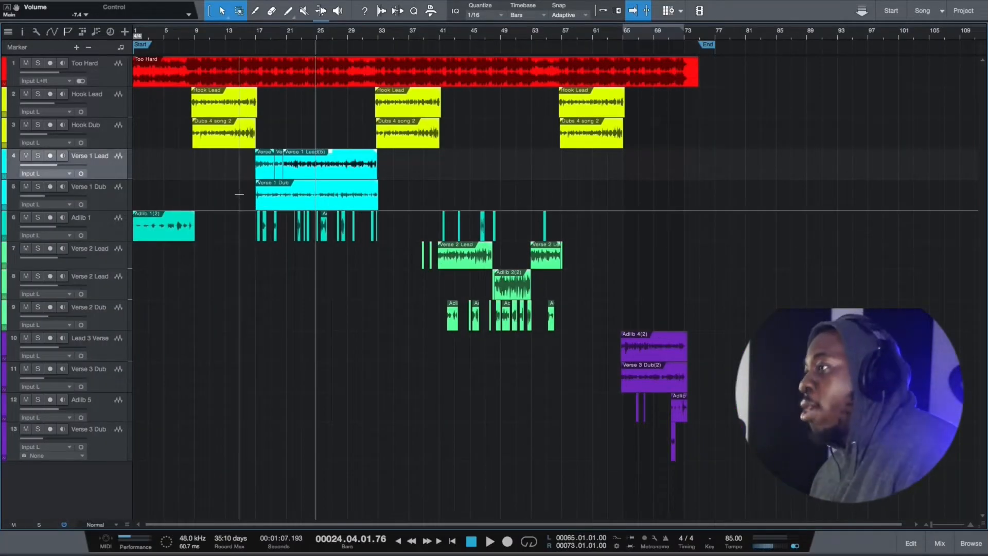
pyautogui.click(79, 251)
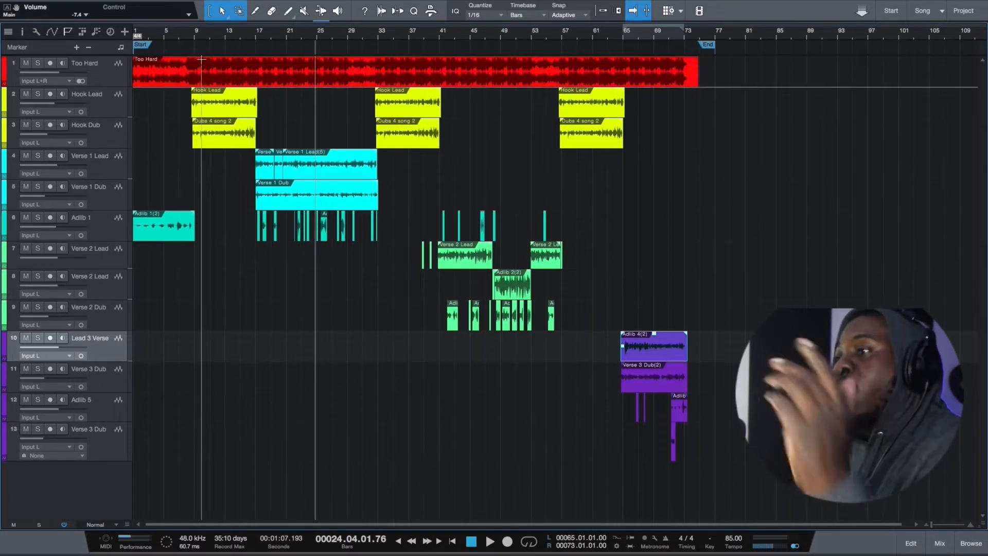
# Play the song from the first hook near bar 9 and show the mixer at a reduced height below the arrangement.
pyautogui.click(194, 36)
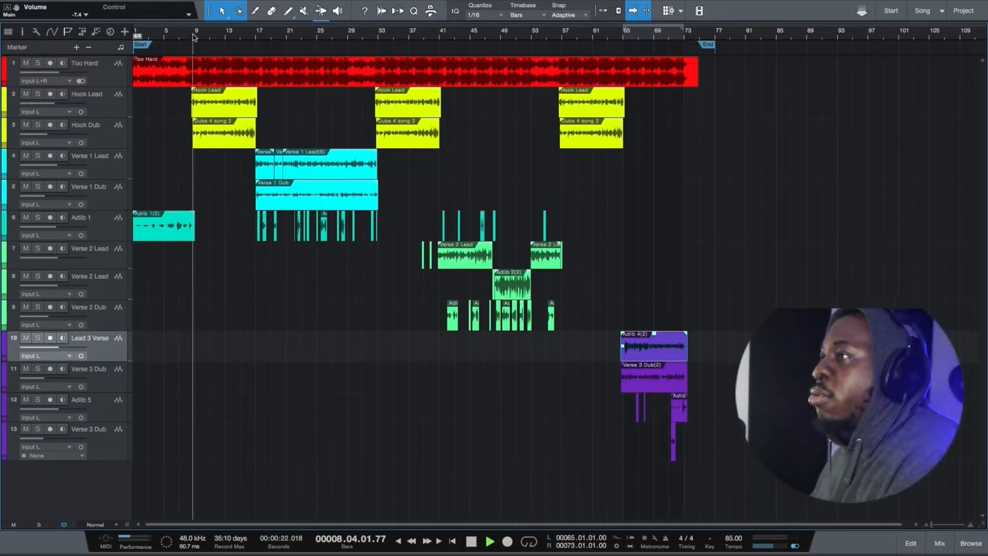
pyautogui.click(940, 543)
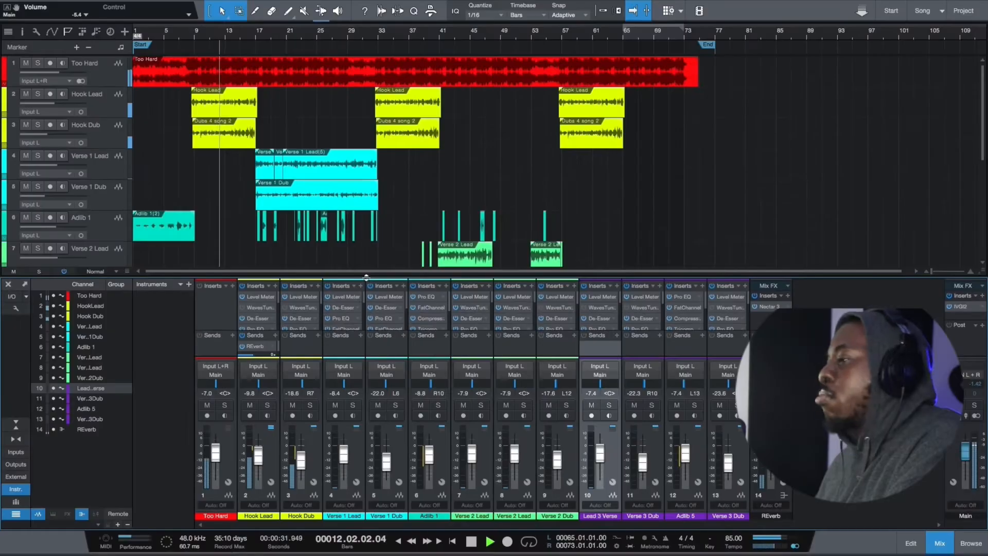
pyautogui.moveTo(366, 277); pyautogui.dragTo(373, 344)
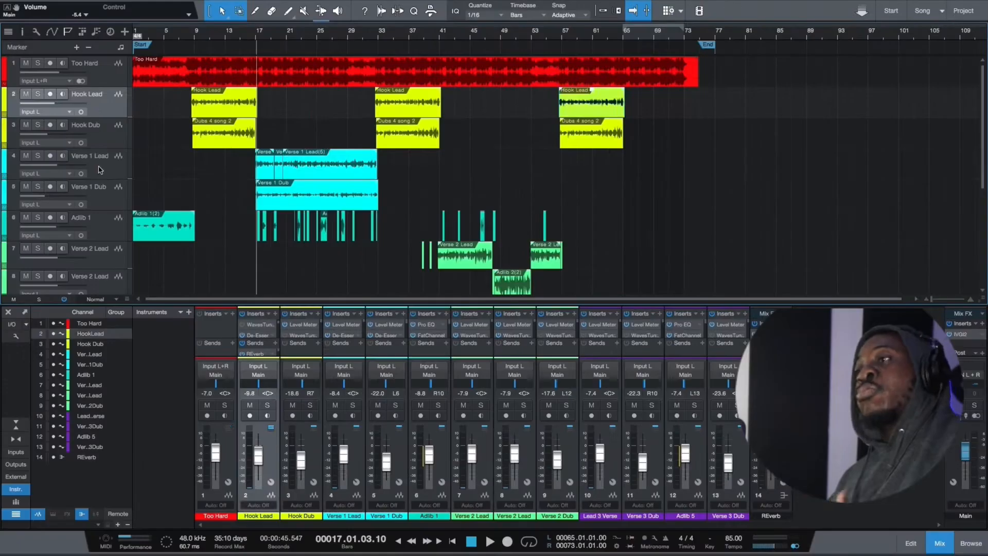
# Inspect the Pro EQ on the Hook Lead channel while listening to the song, and end the track's solo.
pyautogui.click(100, 170)
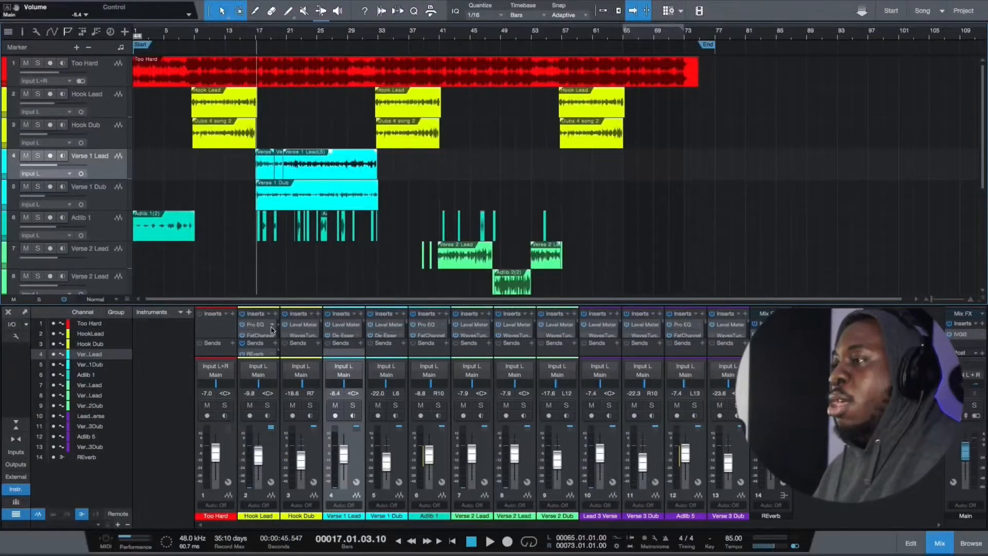
pyautogui.click(273, 325)
pyautogui.click(304, 335)
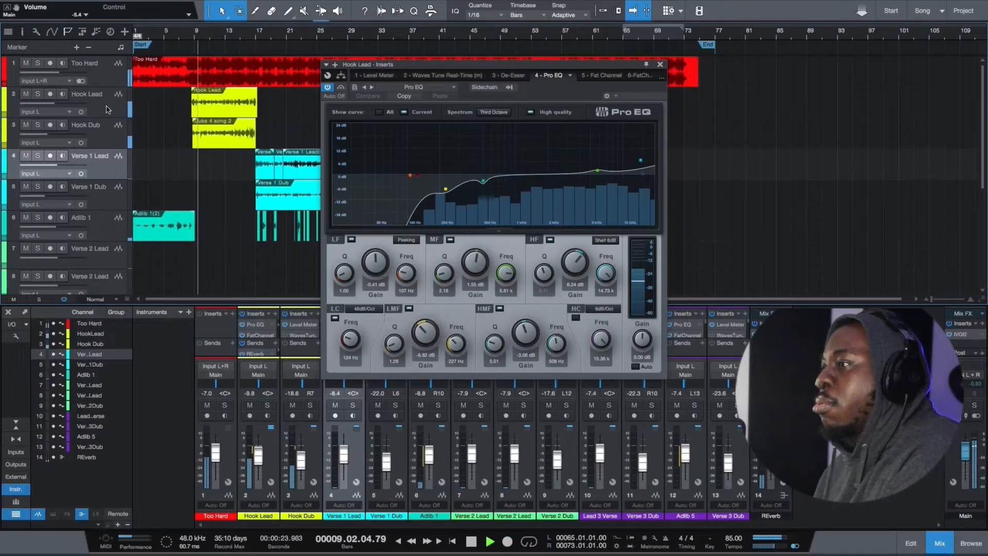
pyautogui.click(107, 109)
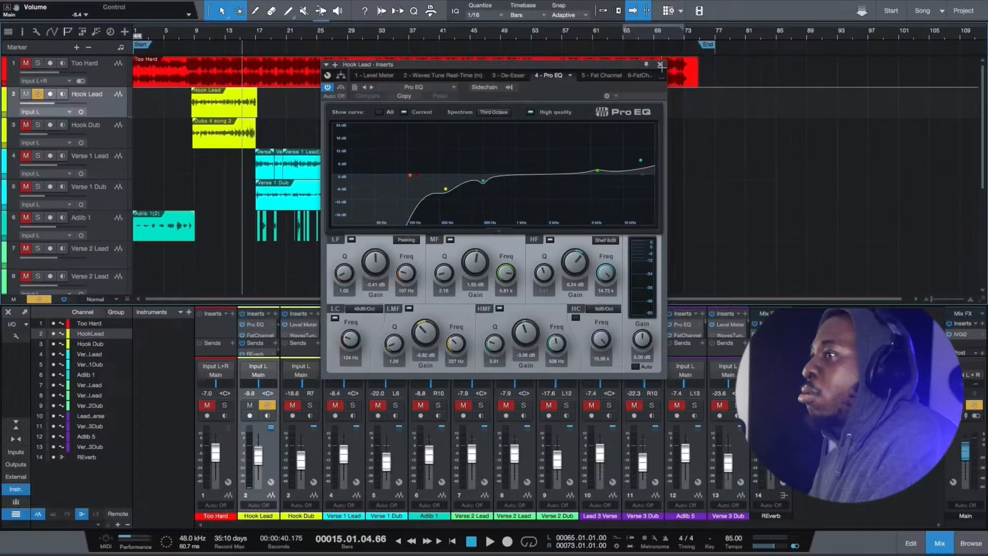
pyautogui.click(660, 65)
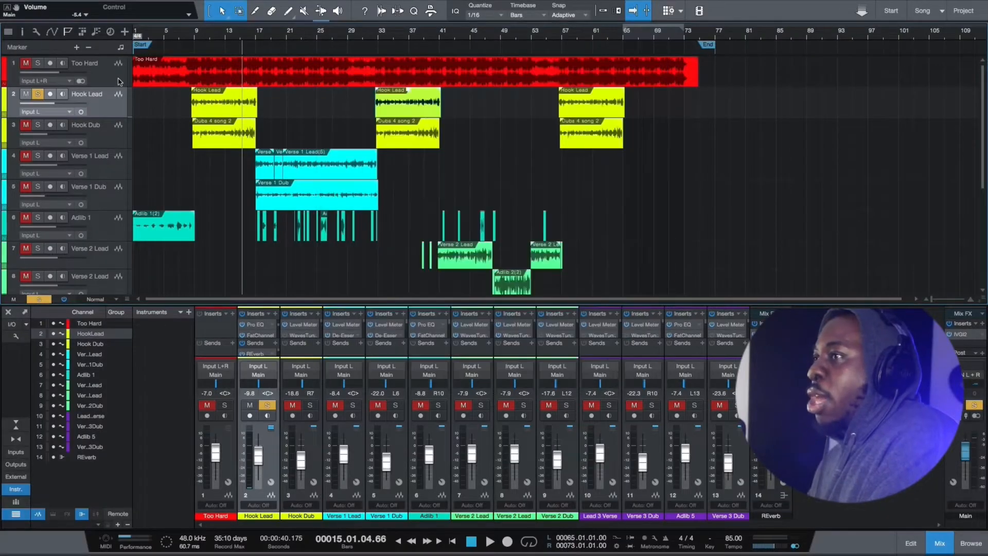
pyautogui.click(38, 93)
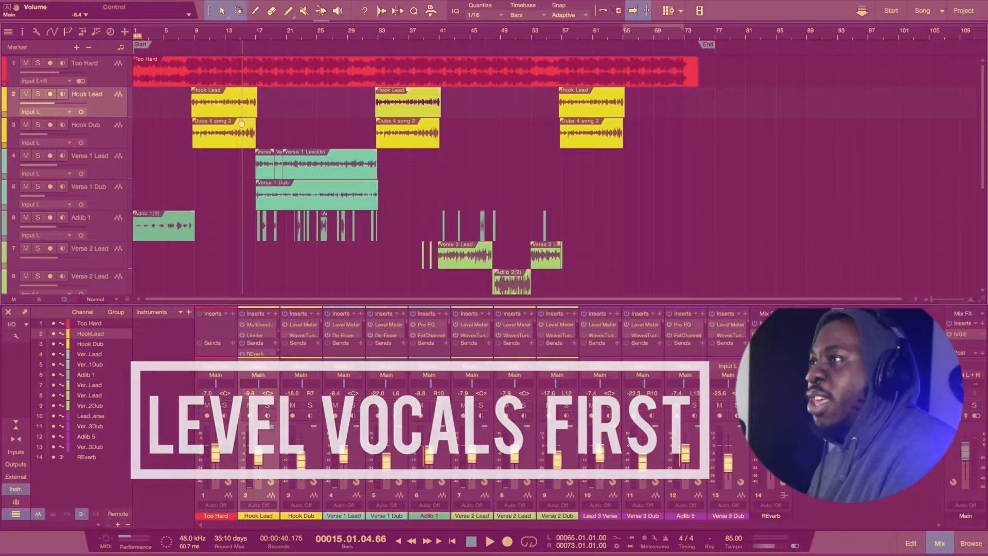
# Play the first hook from just before bar 9 and select the Hook Lead and Hook Dub channels together to compare their levels.
pyautogui.click(190, 37)
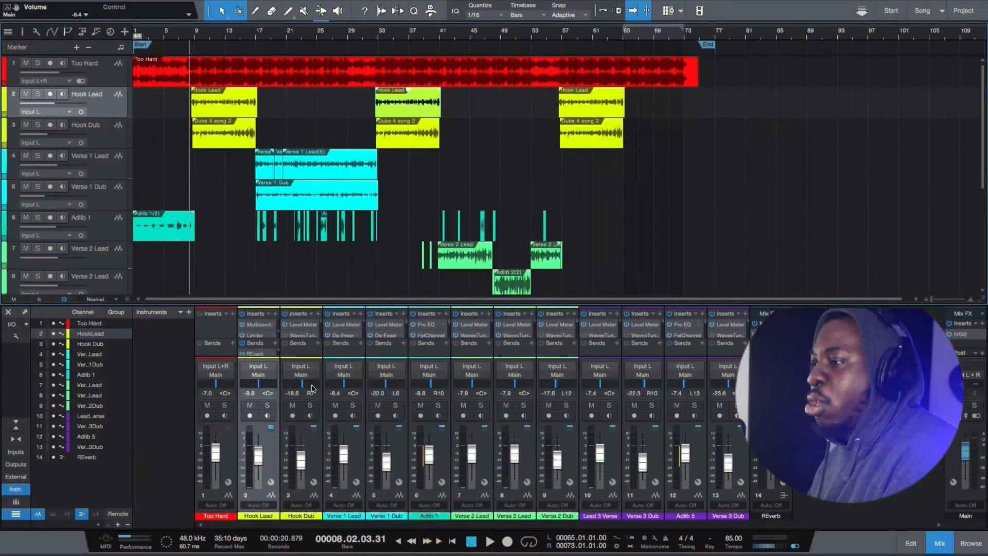
pyautogui.keyDown('shift'); pyautogui.click(297, 497); pyautogui.keyUp('shift')
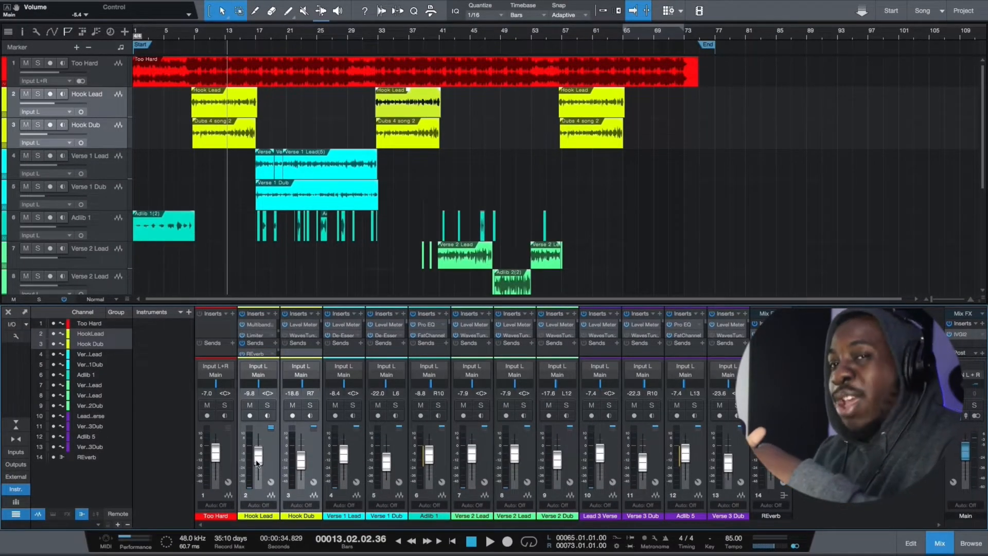
# Examine the IVGI2 saturation plug-in on the Hook Lead channel while playing the first hook, and close it.
pyautogui.click(103, 167)
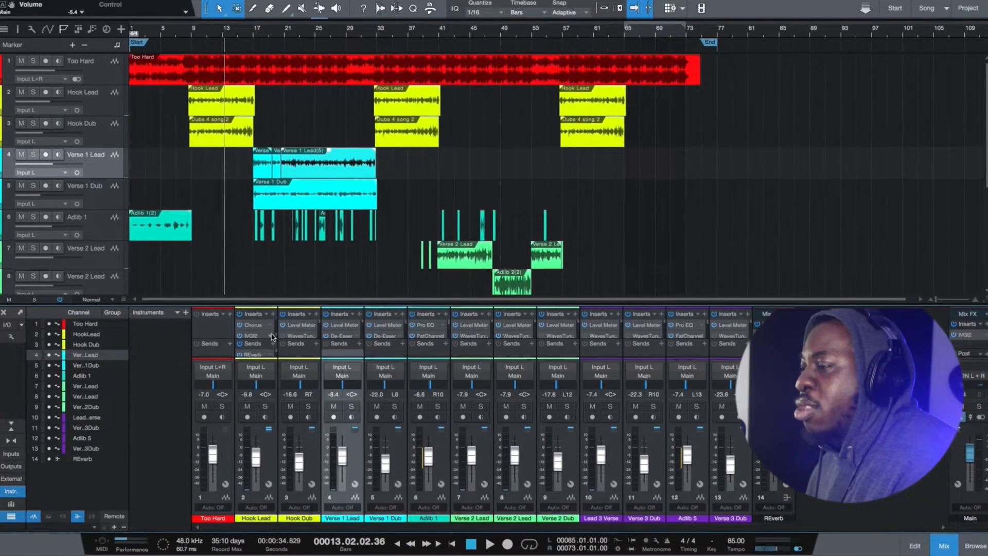
pyautogui.click(270, 336)
pyautogui.click(289, 348)
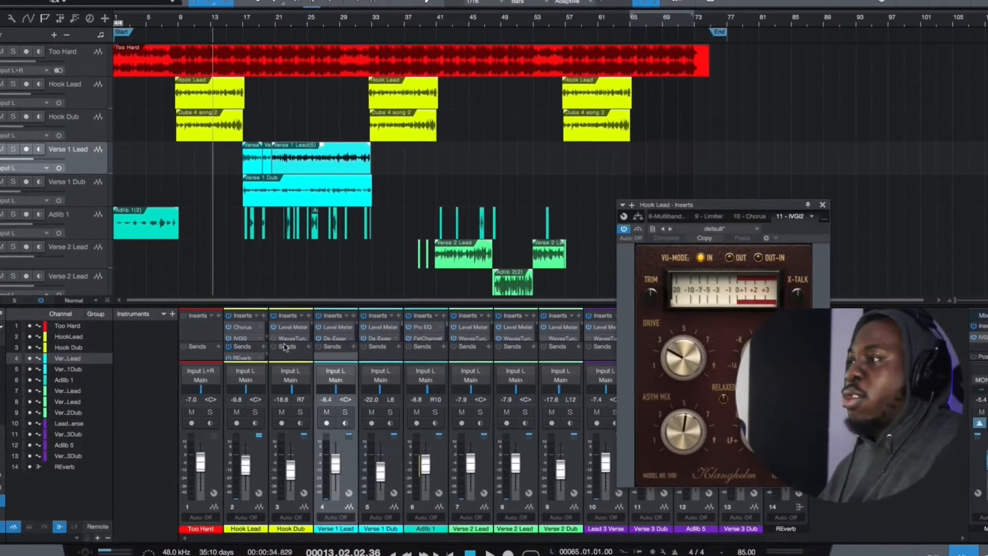
pyautogui.moveTo(745, 198); pyautogui.dragTo(803, 108)
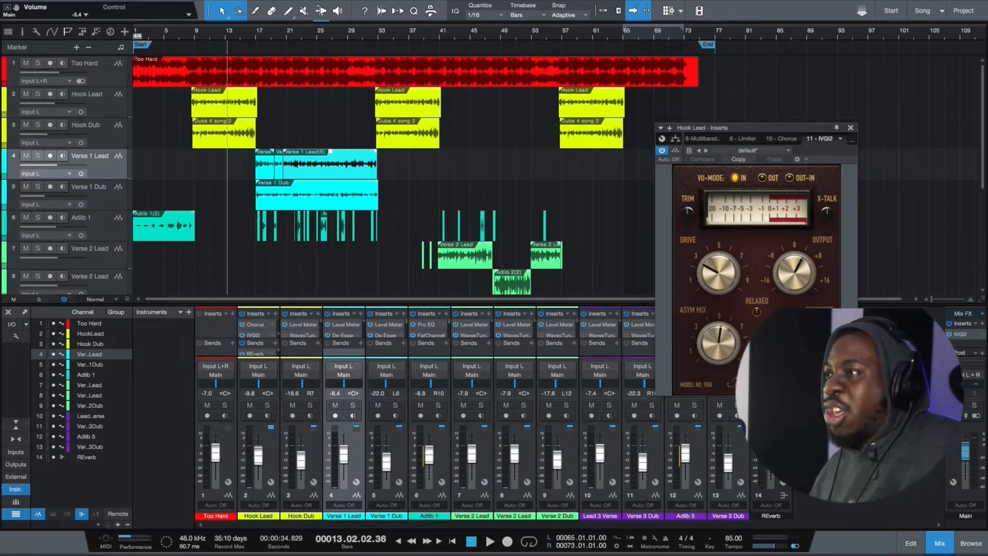
pyautogui.click(196, 40)
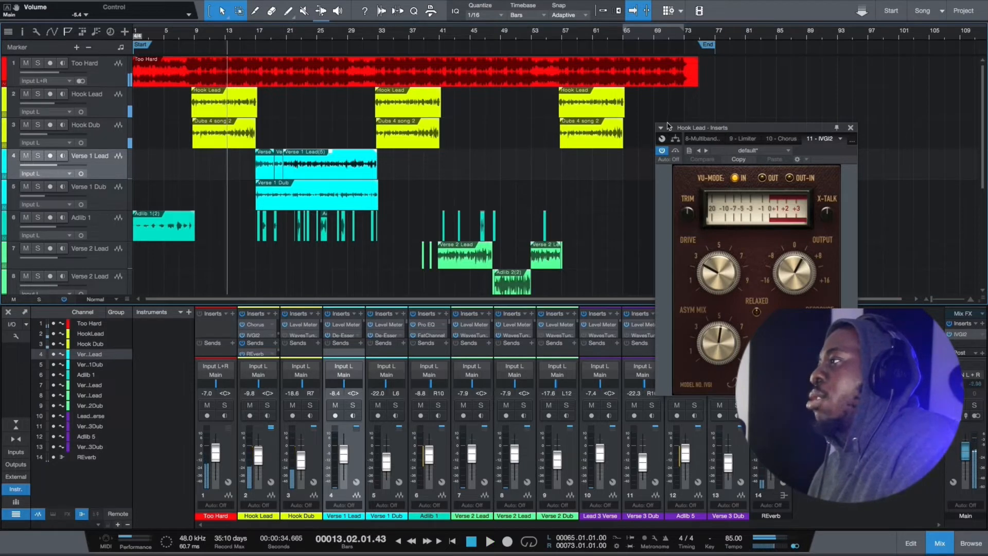
pyautogui.click(852, 128)
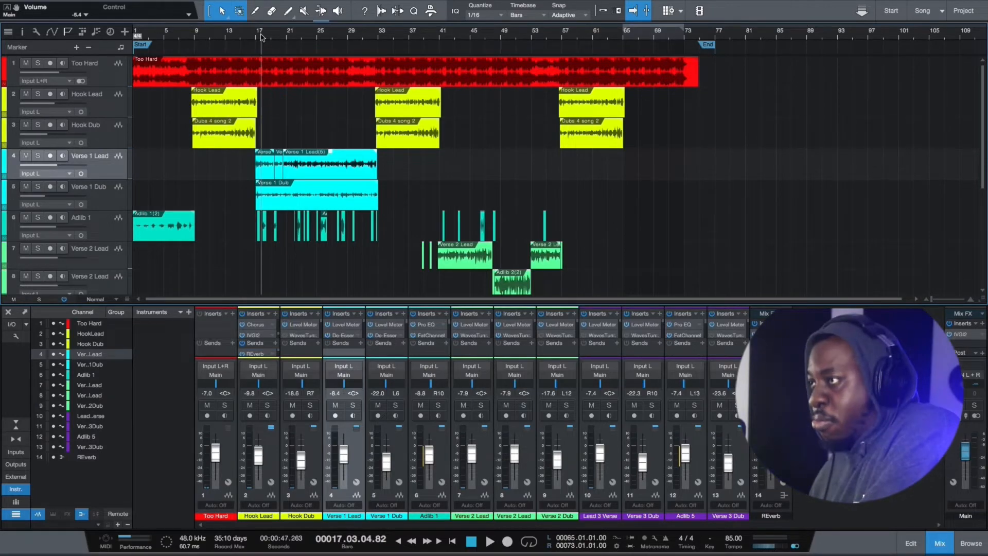
# Inspect the Pro EQ on the Adlib 1 channel during verse 1 and listen to that track in solo.
pyautogui.press('space')
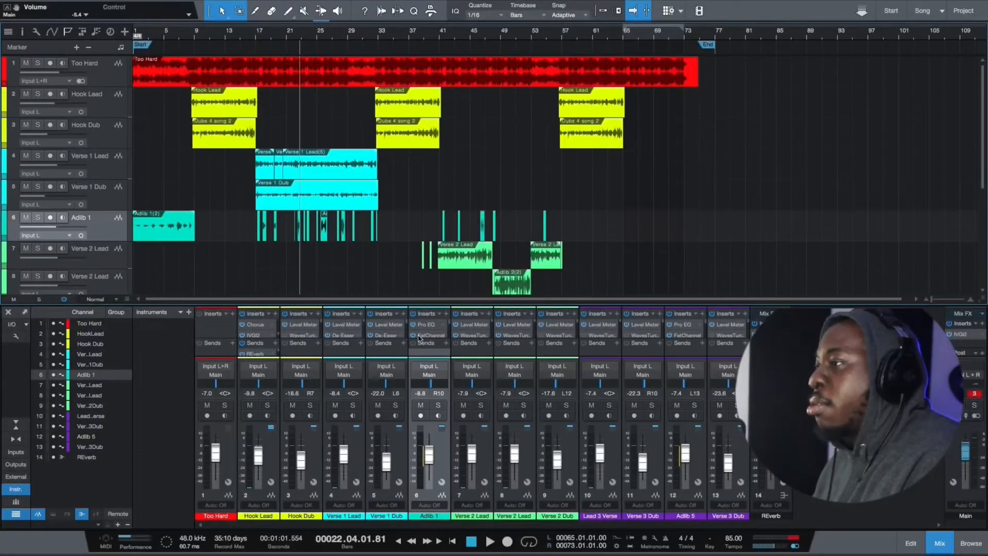
pyautogui.click(441, 328)
pyautogui.click(456, 338)
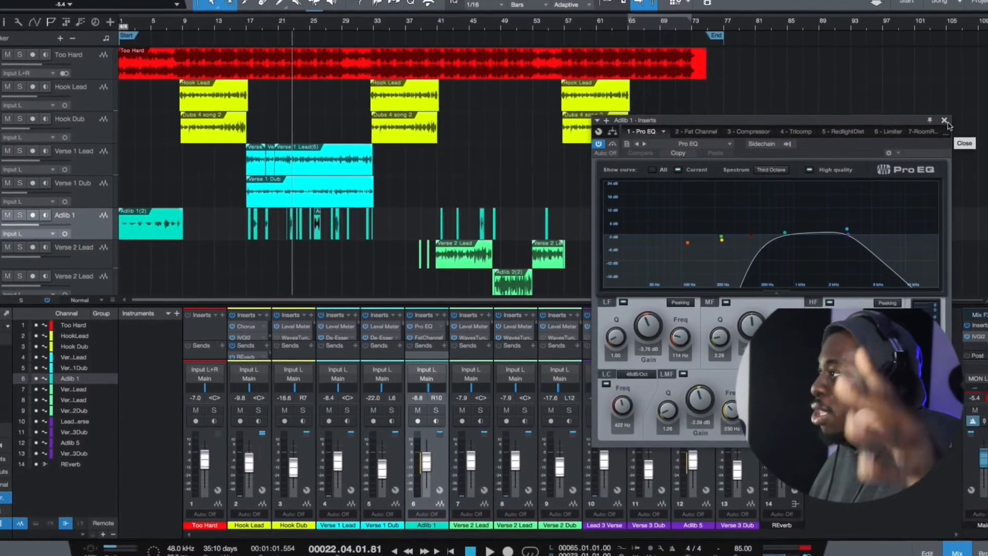
pyautogui.click(945, 121)
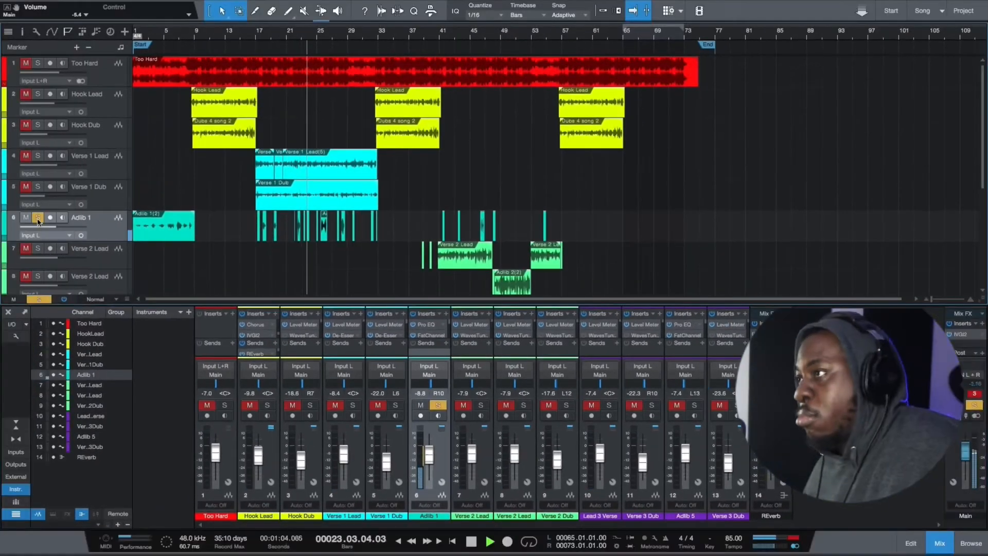
pyautogui.click(0, 212)
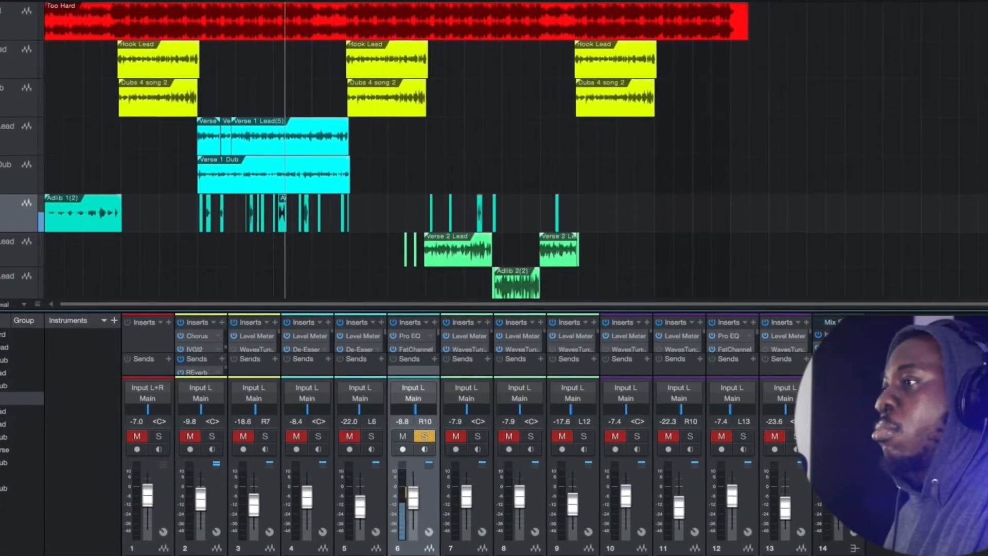
pyautogui.click(37, 222)
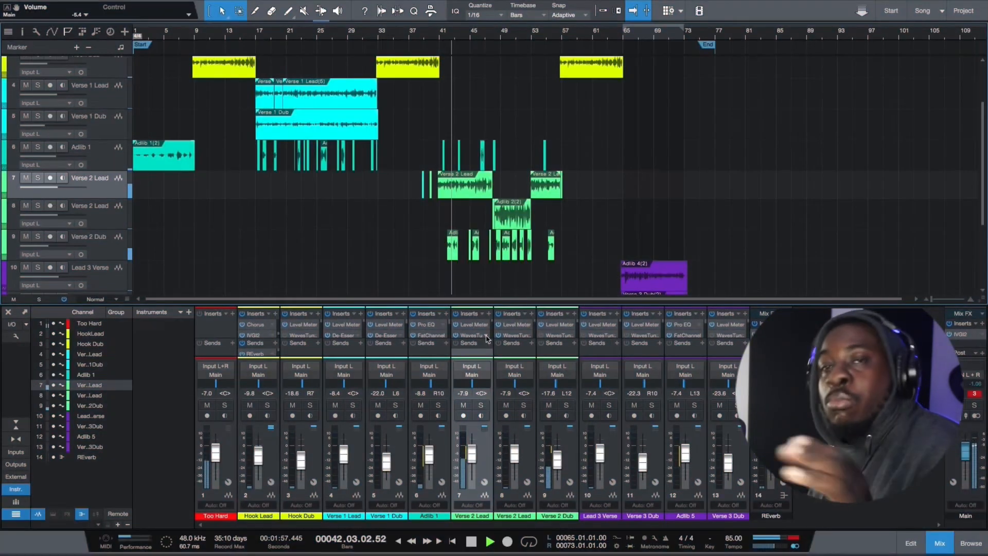
# Examine the Waves Tune Real-Time settings on the first Verse 2 Lead channel during playback, and close the plug-in.
pyautogui.click(486, 337)
pyautogui.click(507, 343)
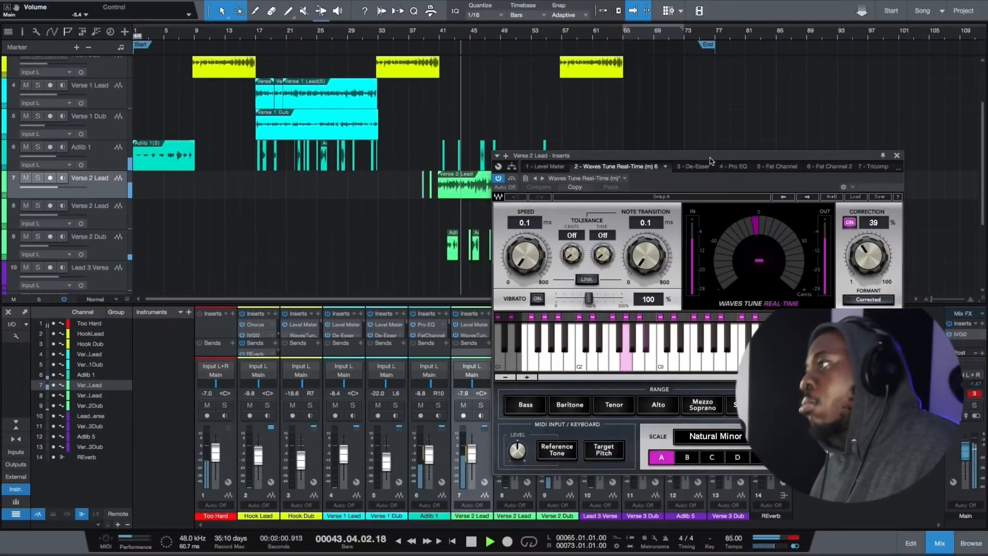
pyautogui.moveTo(771, 123); pyautogui.dragTo(639, 98)
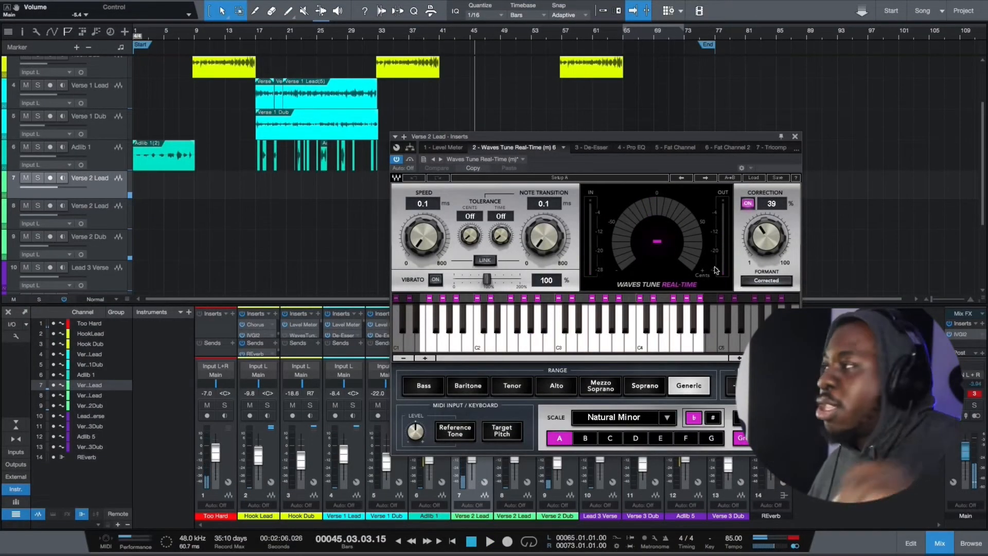
pyautogui.click(795, 138)
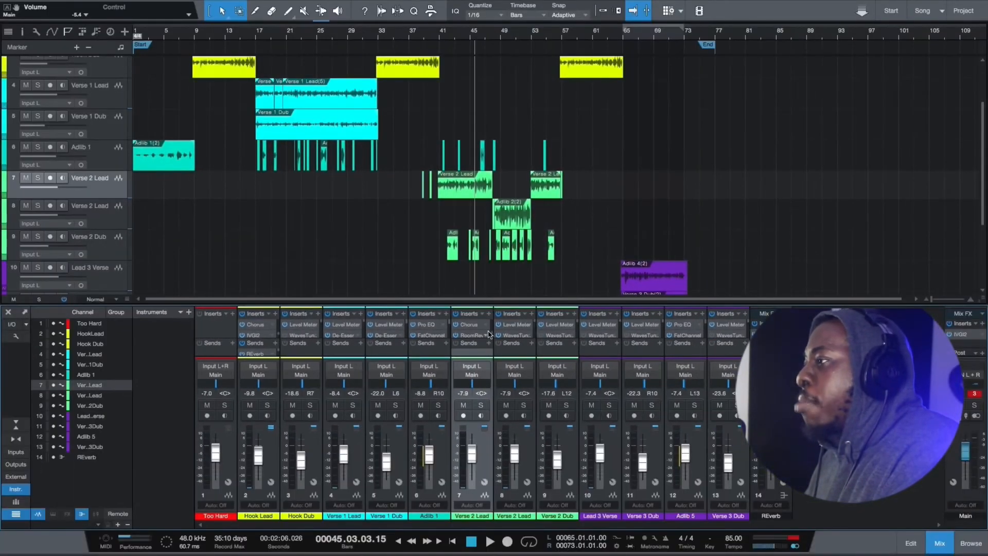
# Examine the Room Reverb on the first Verse 2 Lead channel while playing verse 2 from bar 41.
pyautogui.rightClick(487, 335)
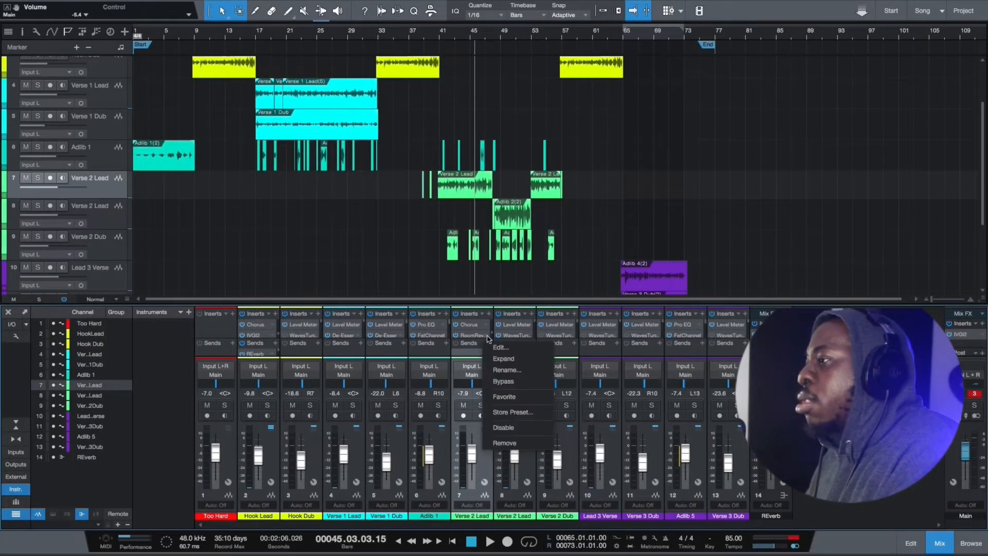
pyautogui.click(498, 348)
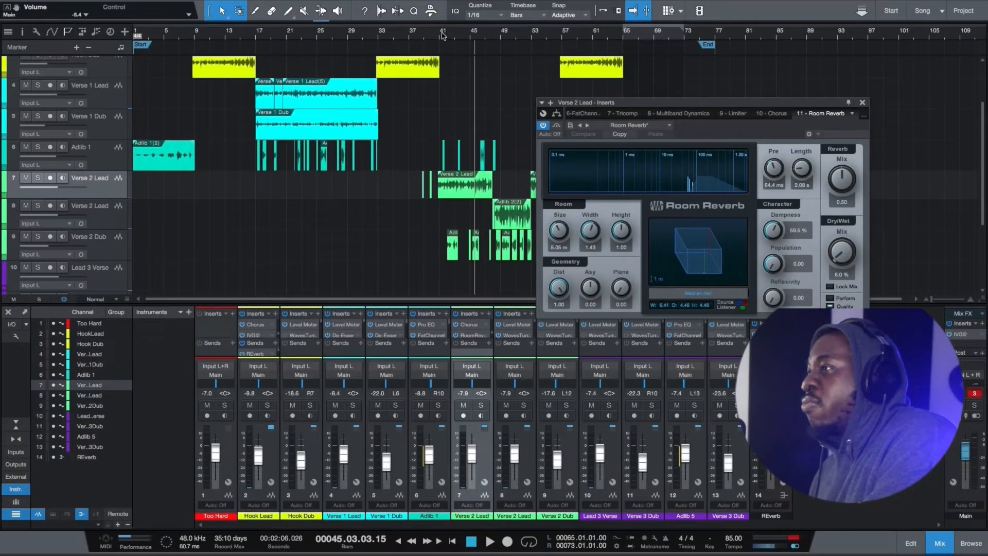
pyautogui.click(443, 35)
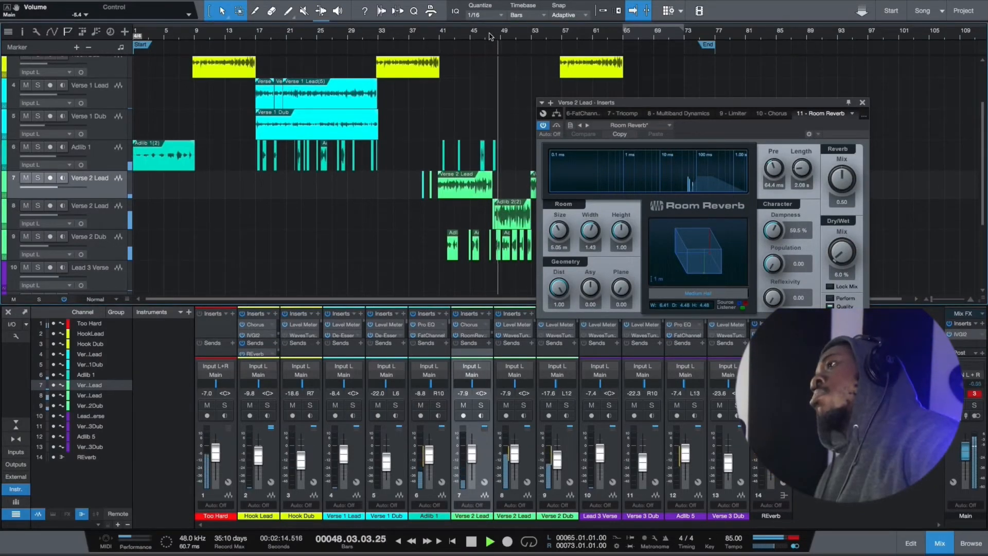
pyautogui.moveTo(699, 102); pyautogui.dragTo(789, 67)
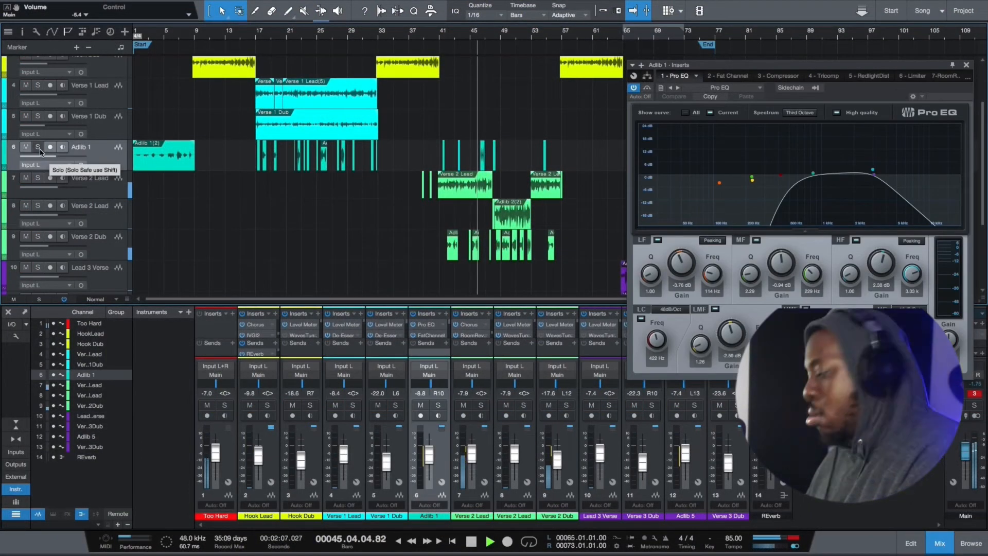
# Solo the Adlib 1 track during verse 2 to hear it through its Pro EQ.
pyautogui.click(40, 150)
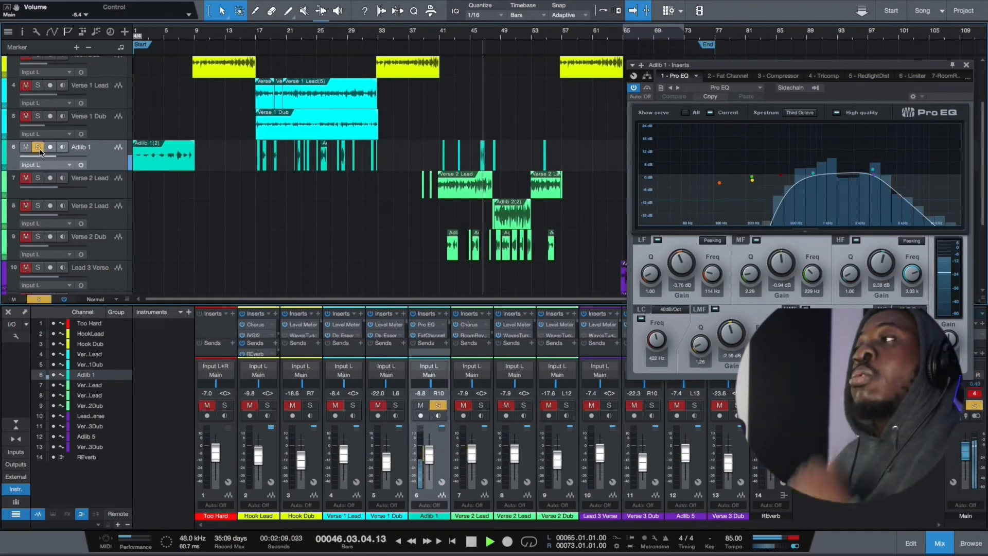